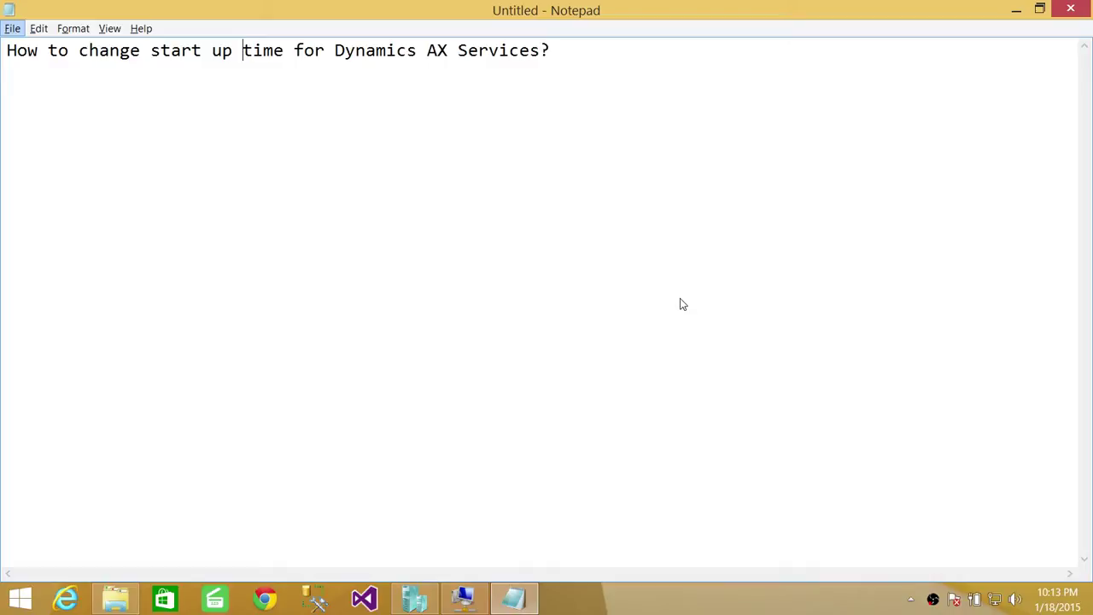
Switch to the DynamicsAX virtual machine and unlock its Windows session with the account password
left_click(484, 597)
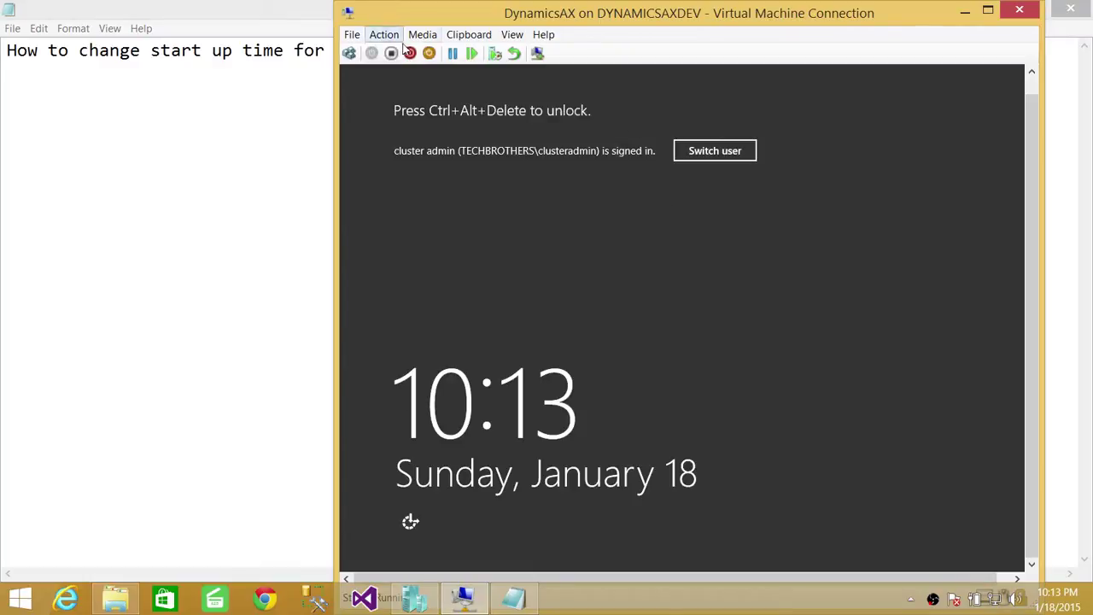
left_click(350, 53)
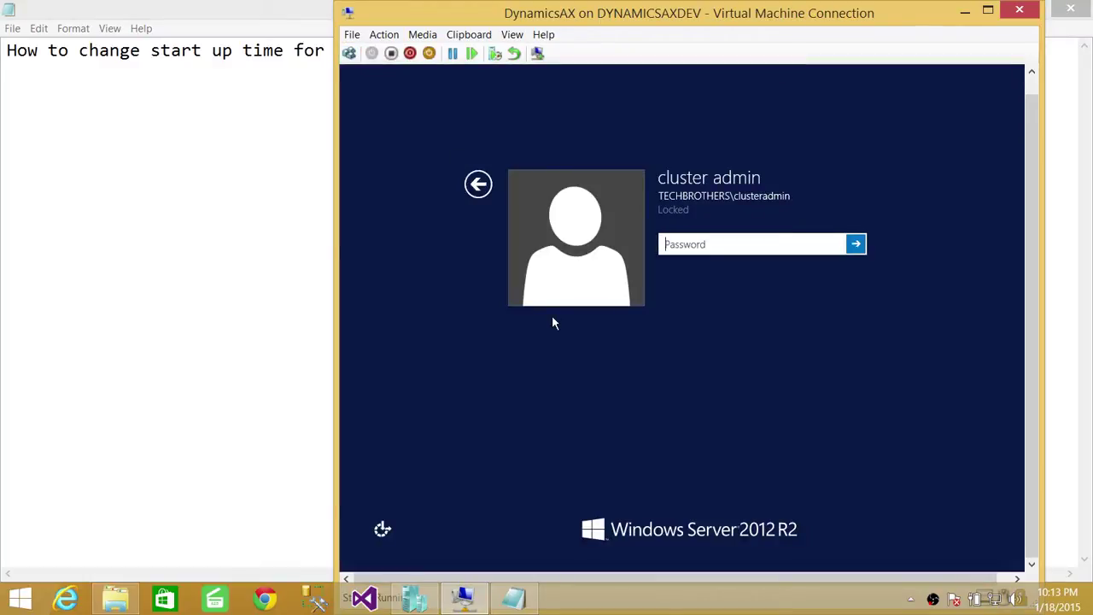
type("•••••••••")
key("Return")
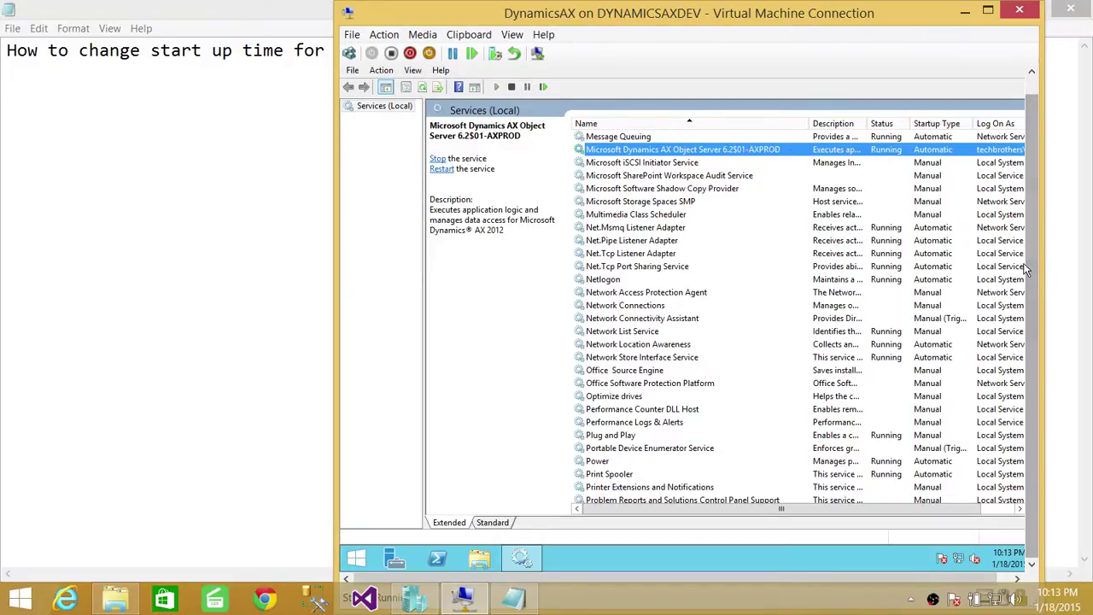
Close the Services window that is open in the virtual machine
left_click_drag(1031, 267, 1030, 185)
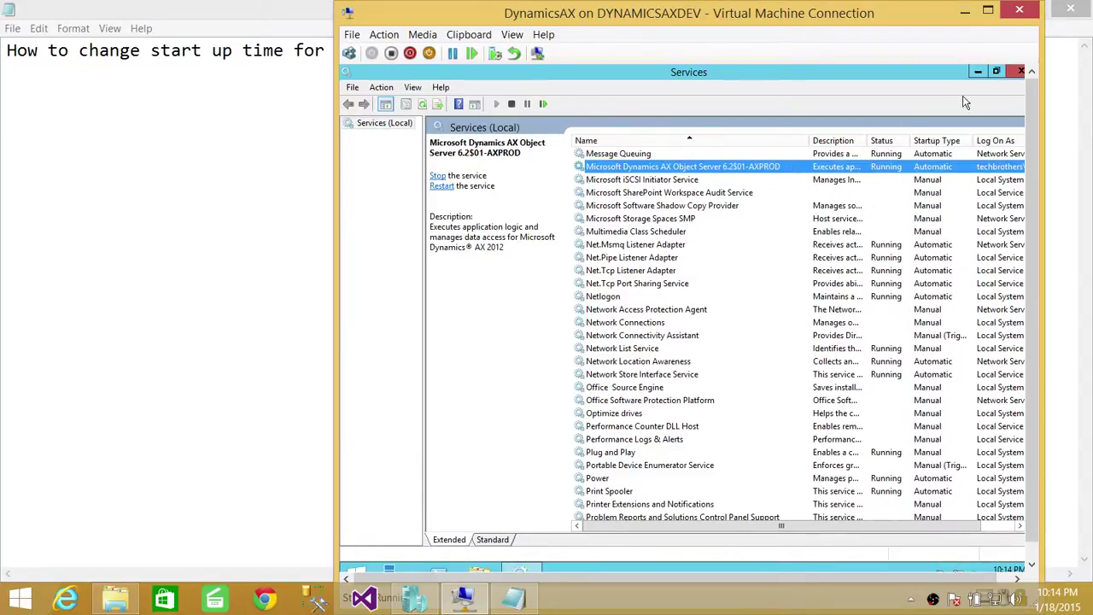
left_click(1018, 71)
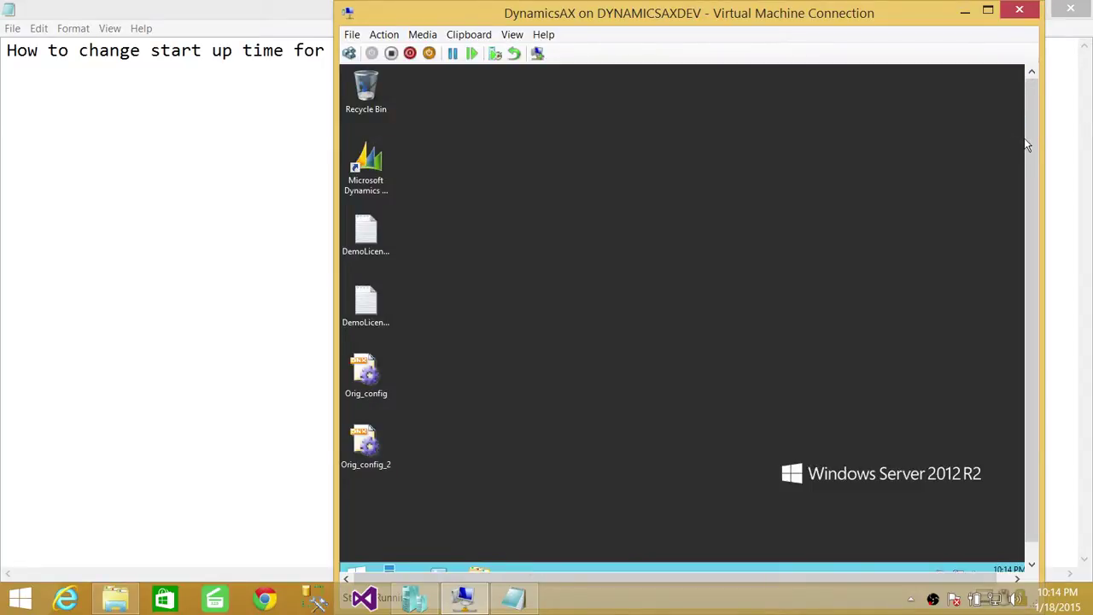
left_click_drag(1029, 166, 1029, 196)
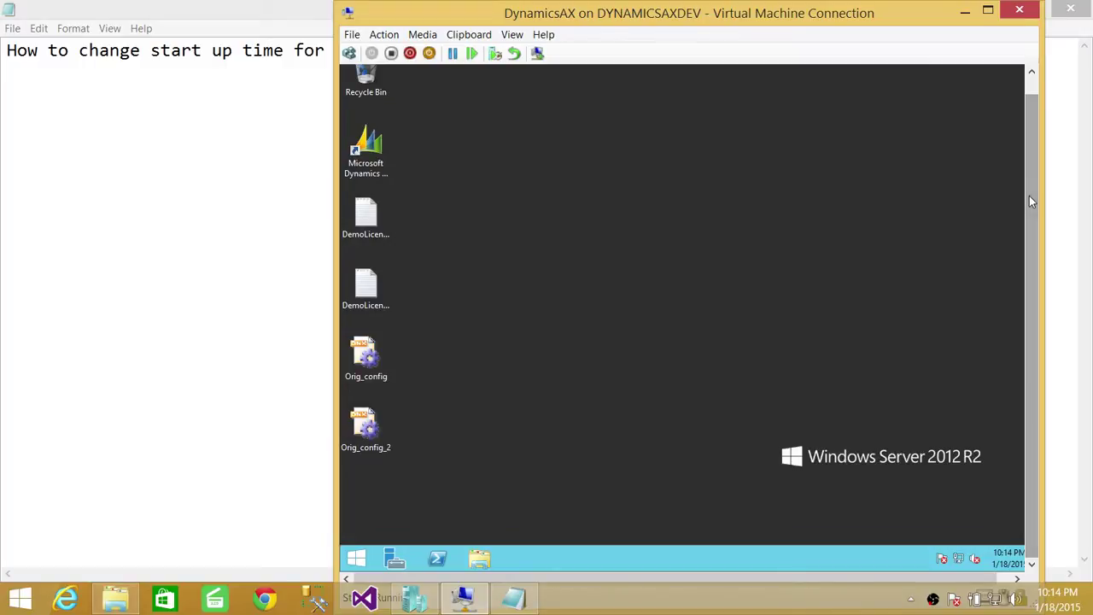
Run regedit and select the registry key HKEY_LOCAL_MACHINE\SYSTEM\CurrentControlSet\Control
right_click(361, 557)
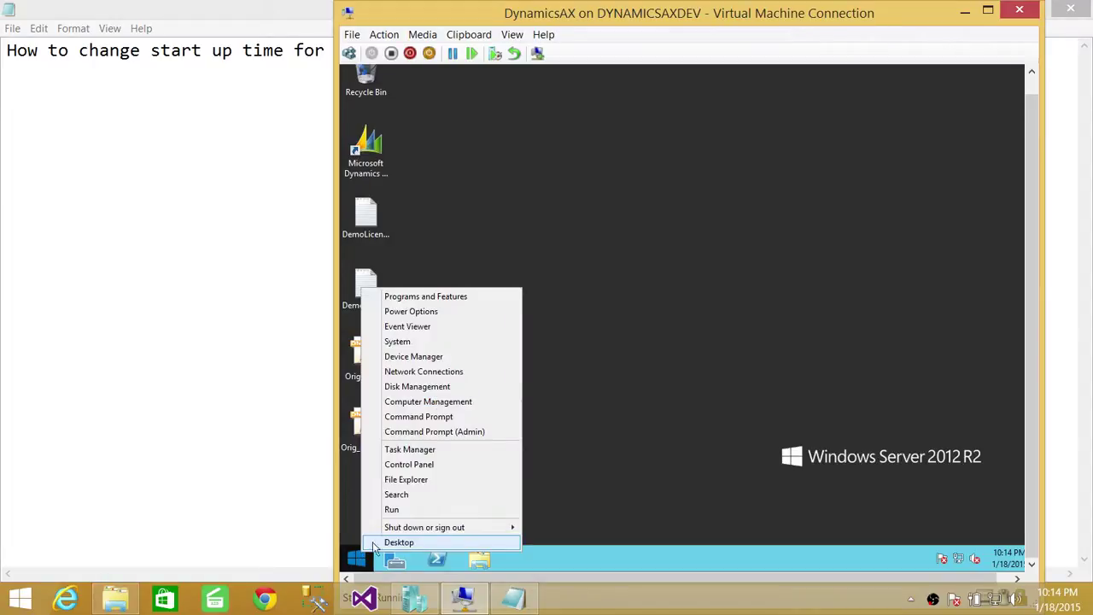
left_click(407, 511)
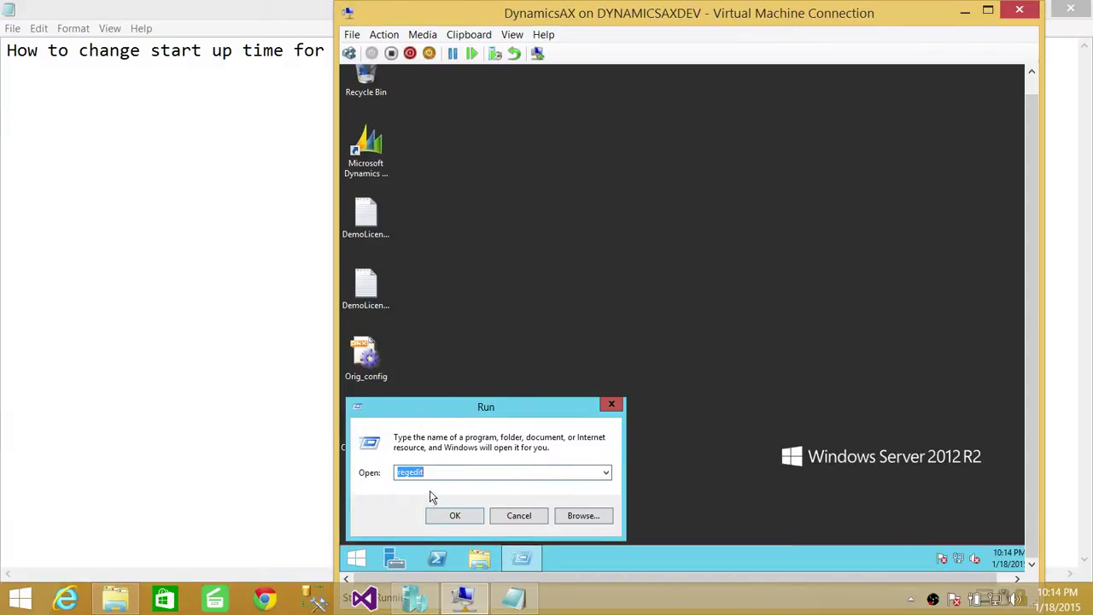
left_click(468, 517)
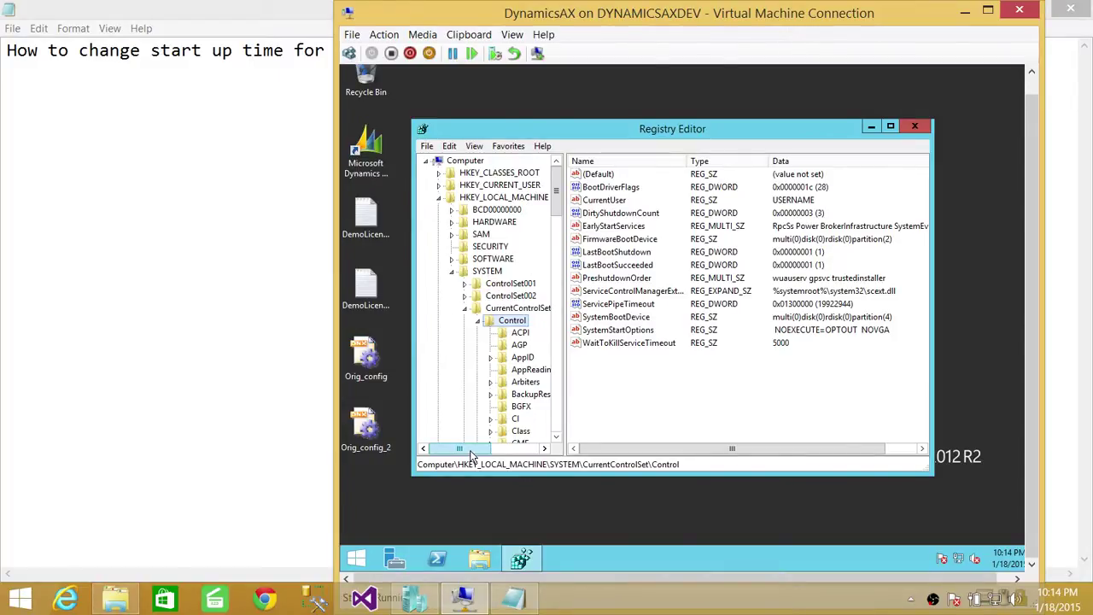
left_click_drag(469, 451, 484, 451)
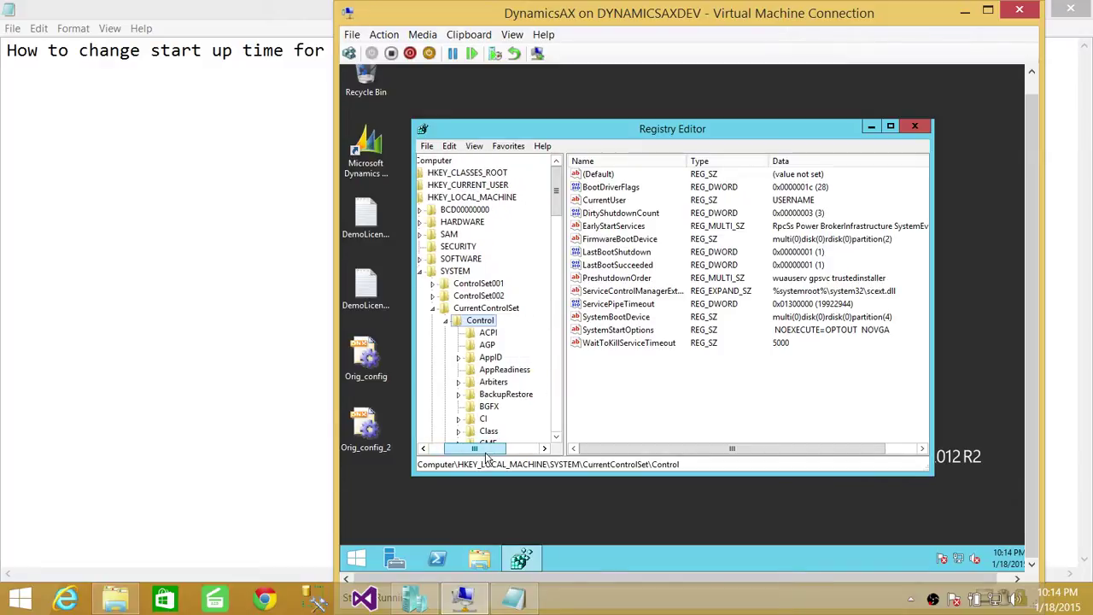
left_click(488, 345)
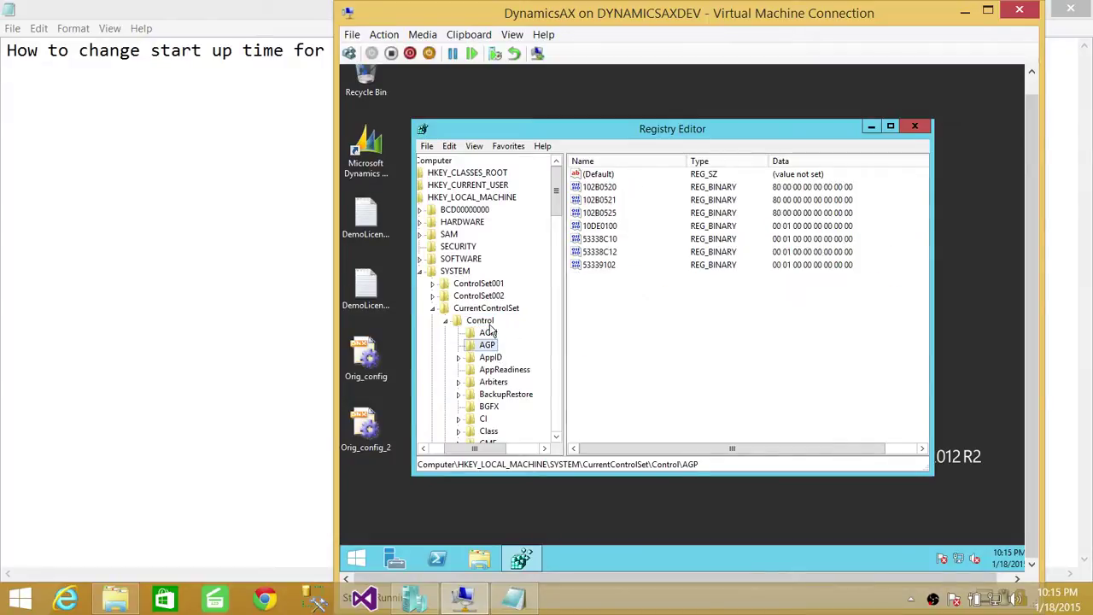
left_click(485, 323)
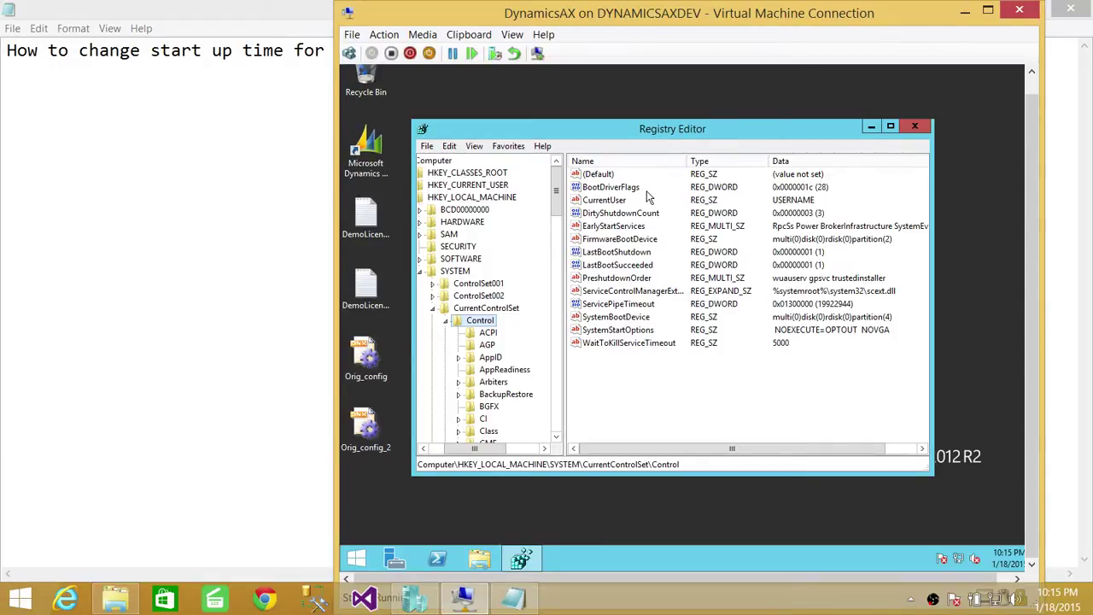
Delete the existing ServicePipeTimeout value from the Control key
left_click(636, 305)
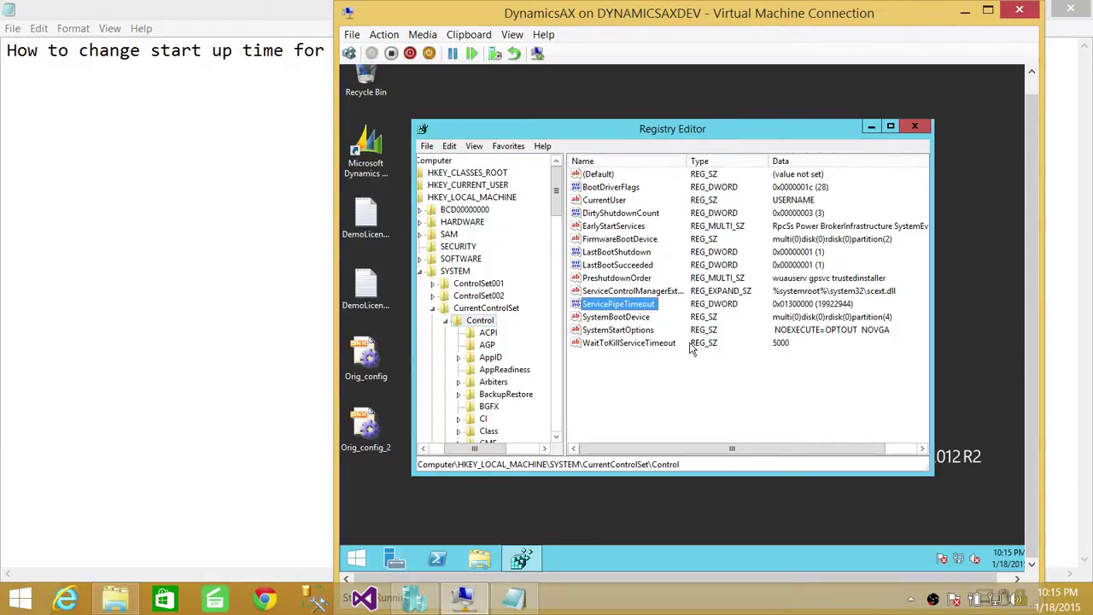
right_click(644, 306)
left_click(680, 346)
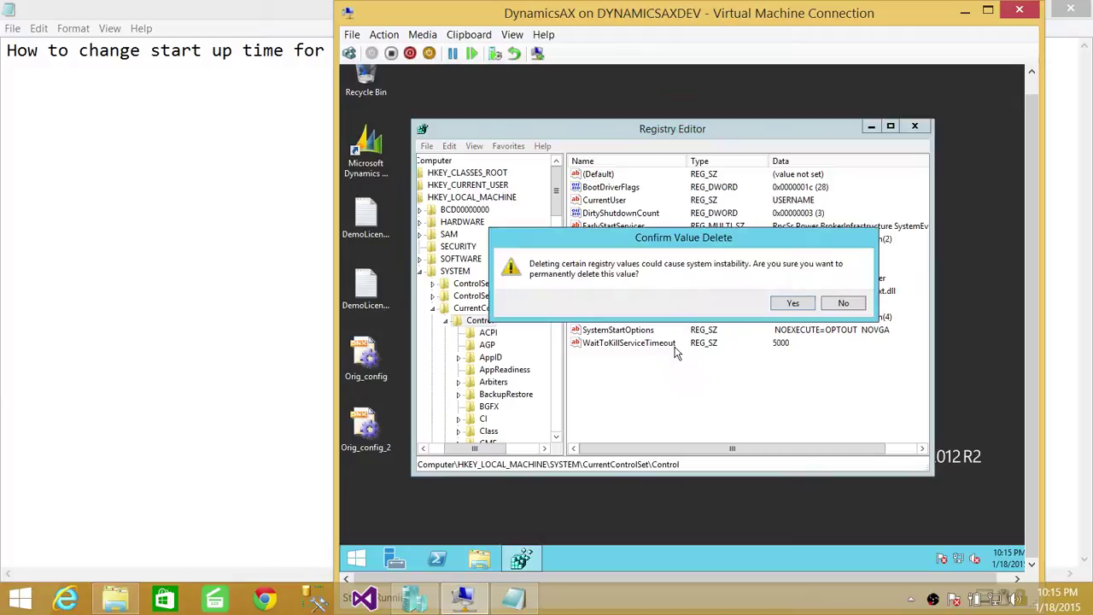
left_click(793, 308)
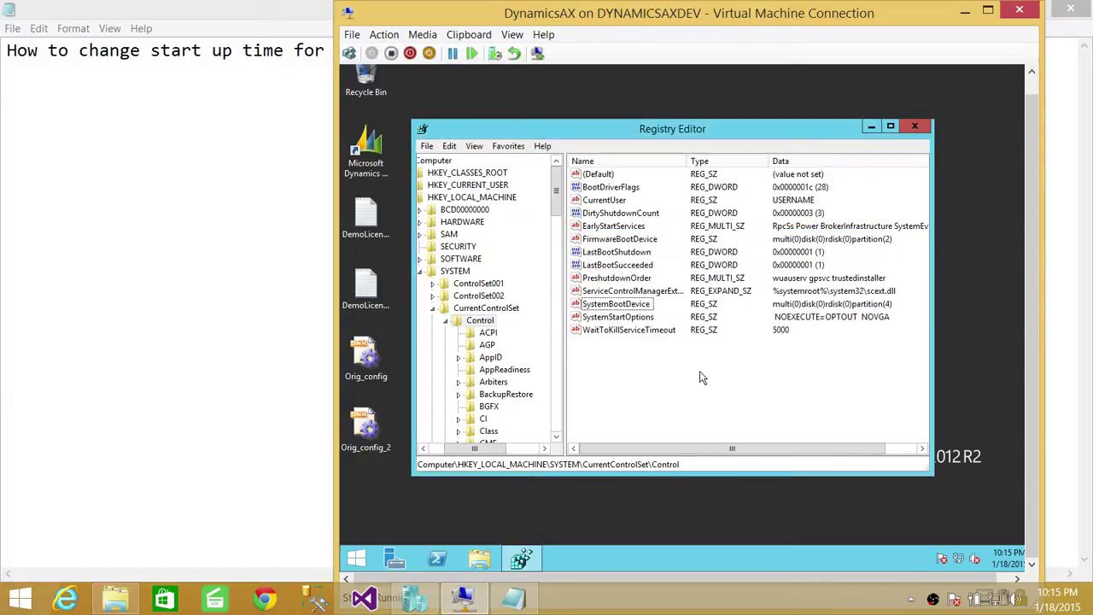
Create a DWORD (32-bit) value named ServicePipeTimeout in the Control key
right_click(624, 362)
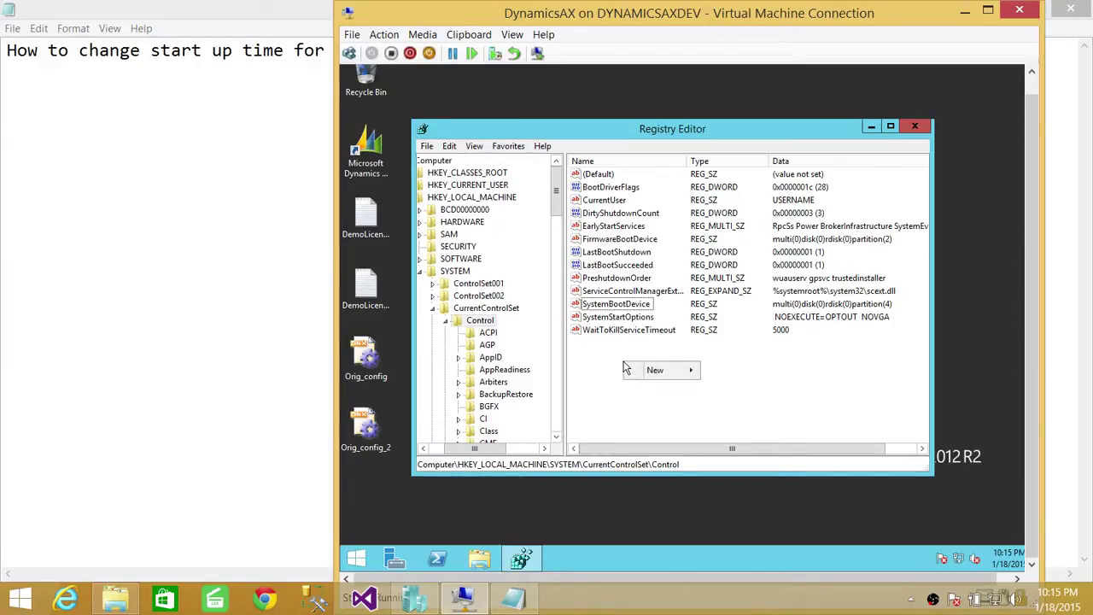
mouse_move(643, 369)
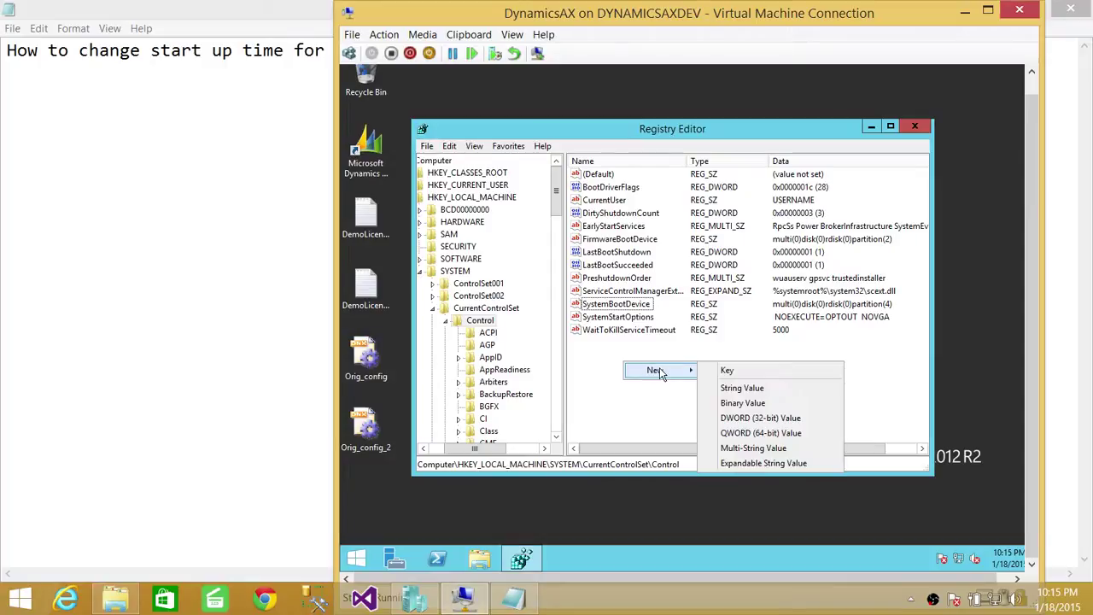
left_click(755, 420)
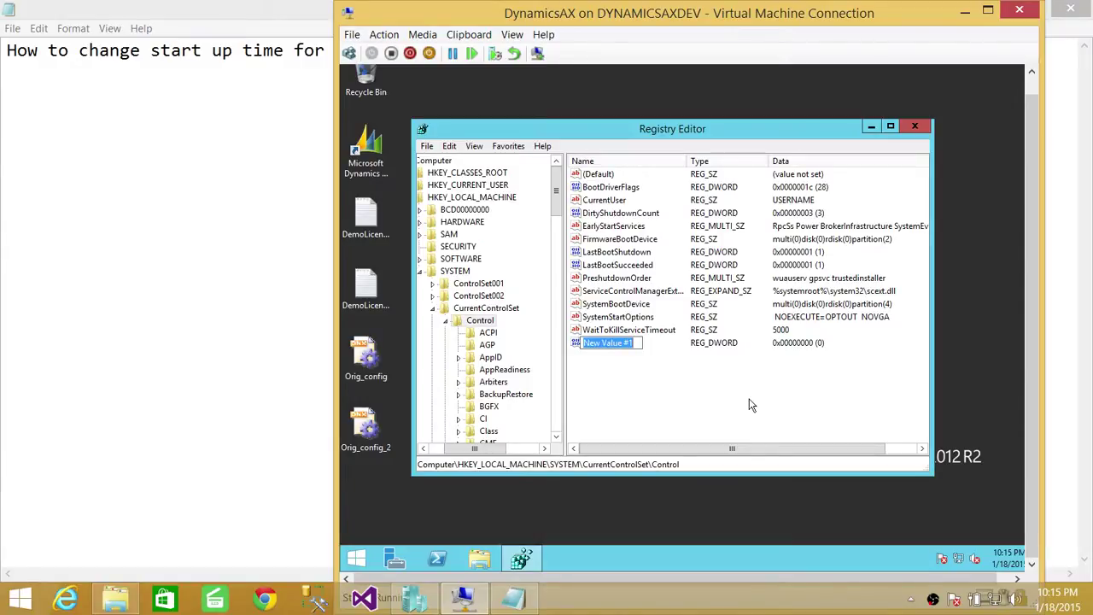
type("Service")
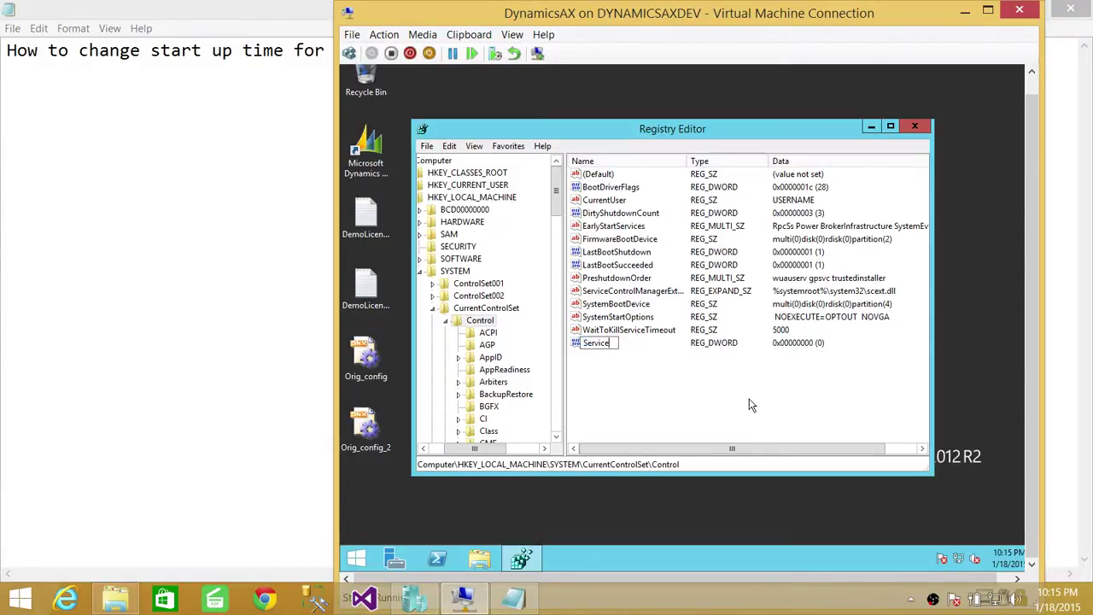
type("PipeTim")
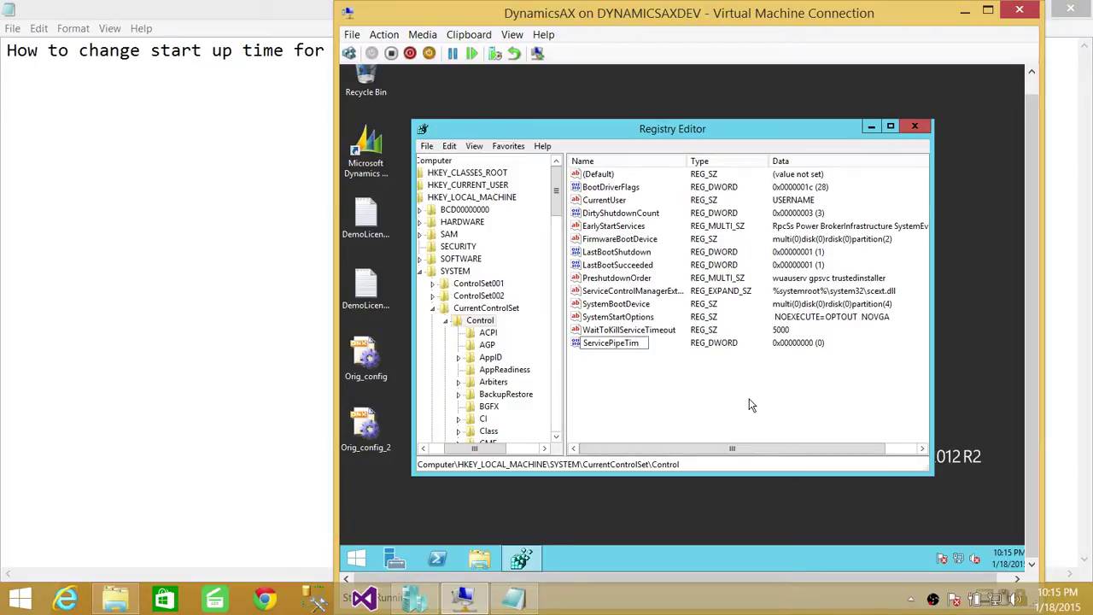
type("eout")
key("Return")
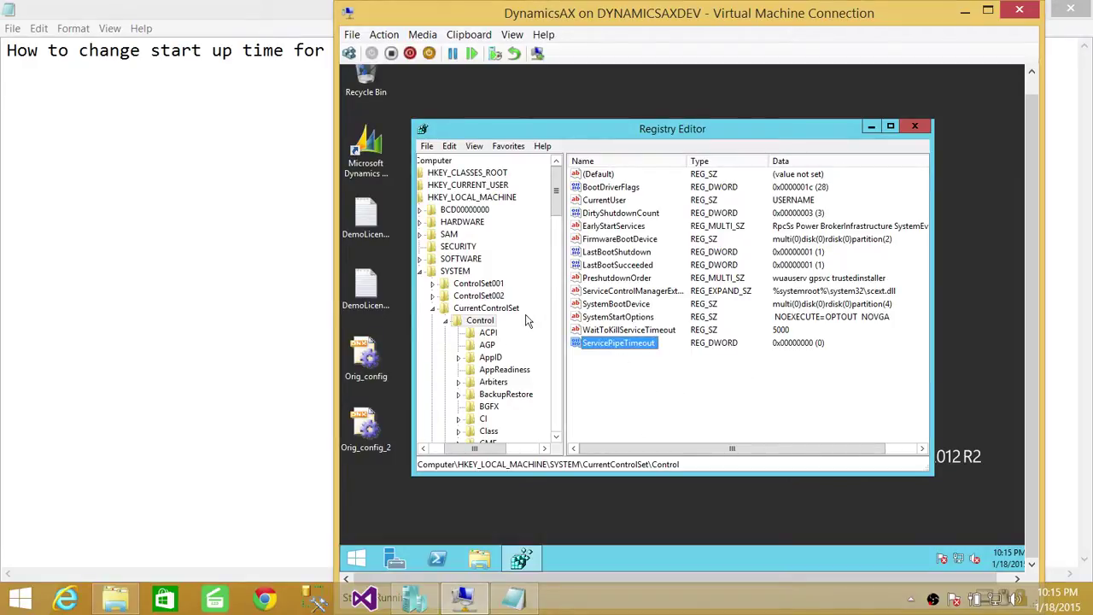
Set the value data of ServicePipeTimeout to 120000 in hexadecimal base and close the Registry Editor
right_click(618, 344)
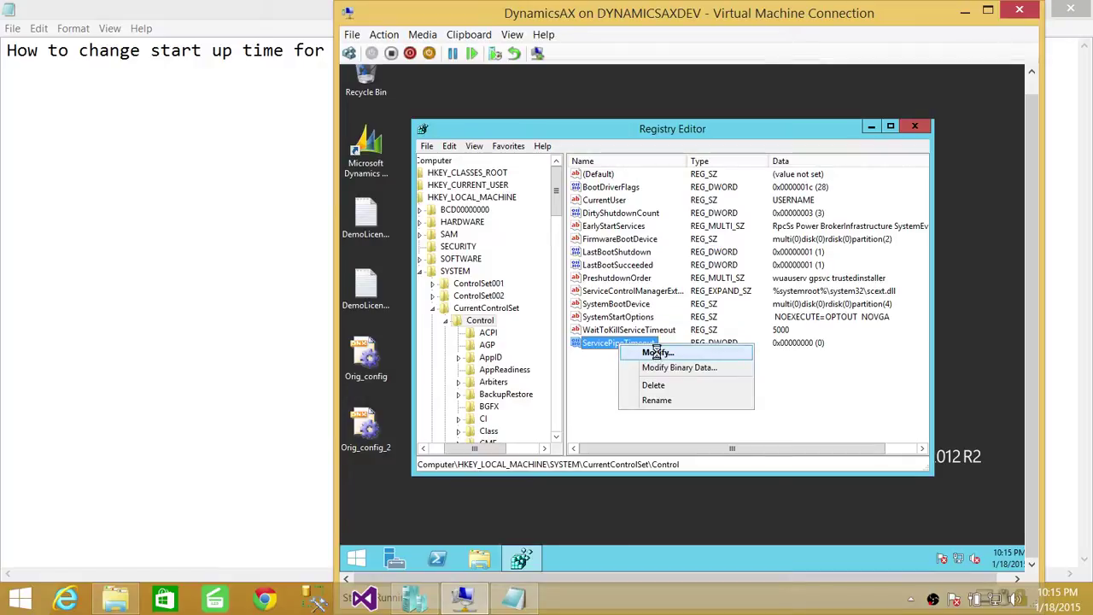
left_click(657, 352)
left_click(501, 262)
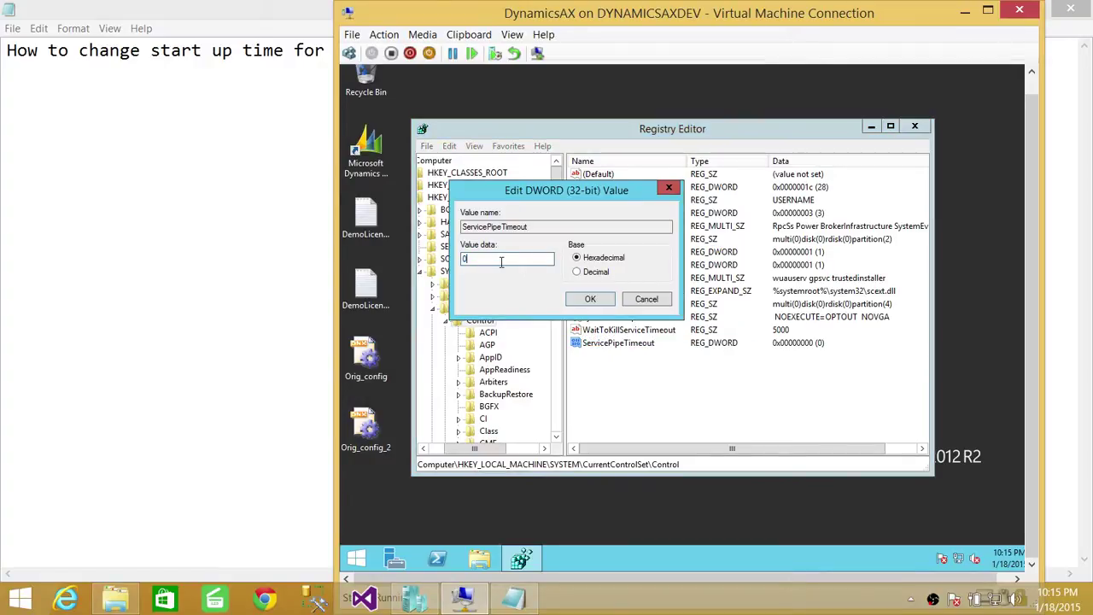
left_click_drag(501, 262, 414, 253)
type("120")
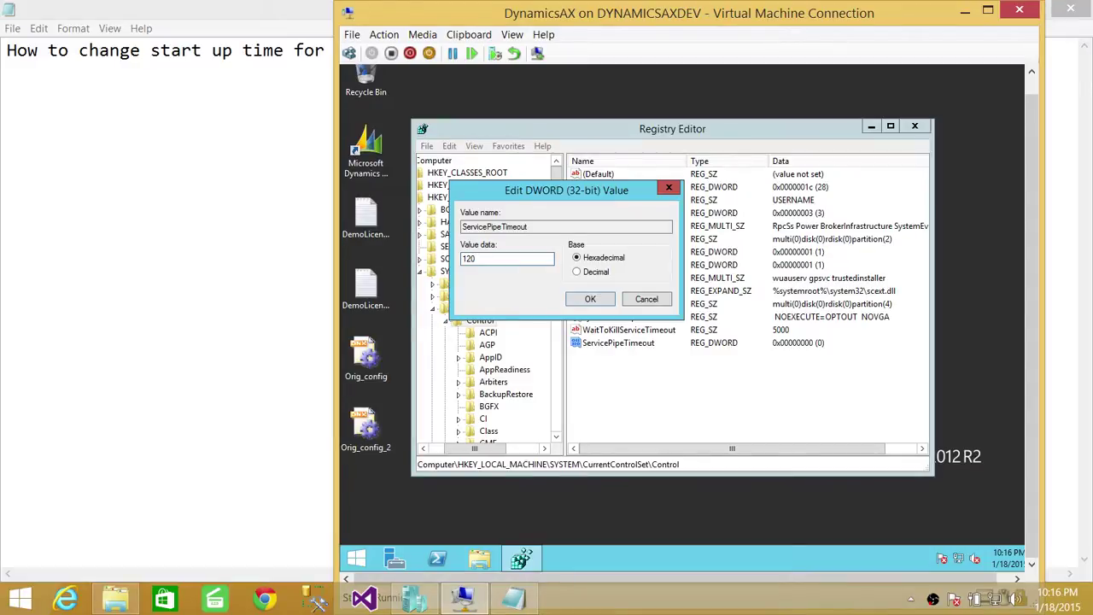
type("000")
left_click(590, 299)
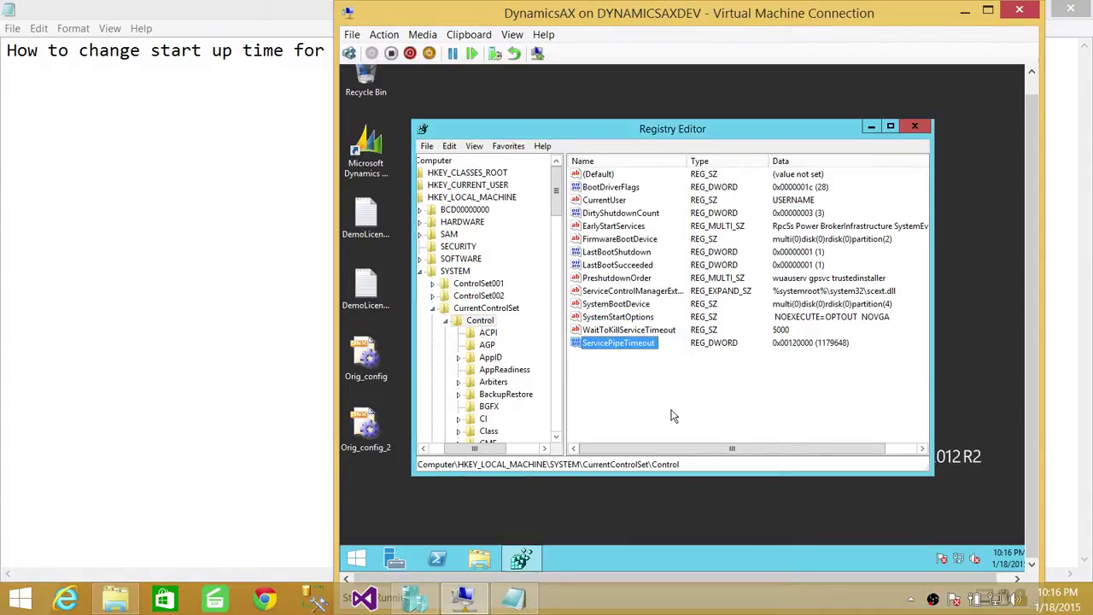
left_click(912, 128)
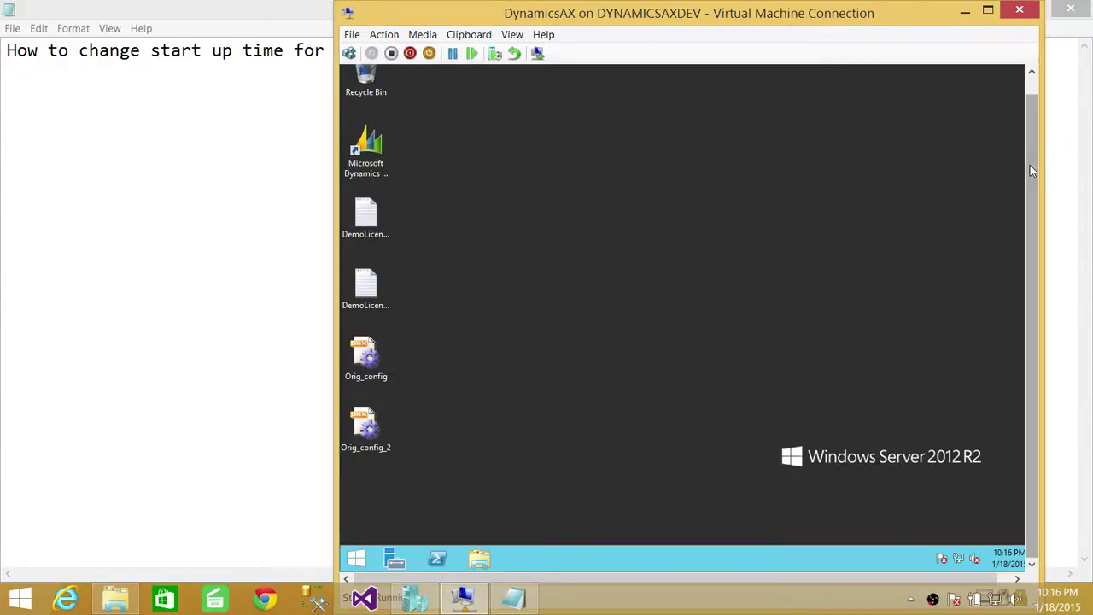
Open the Services console in the virtual machine by running services.msc
left_click(357, 564)
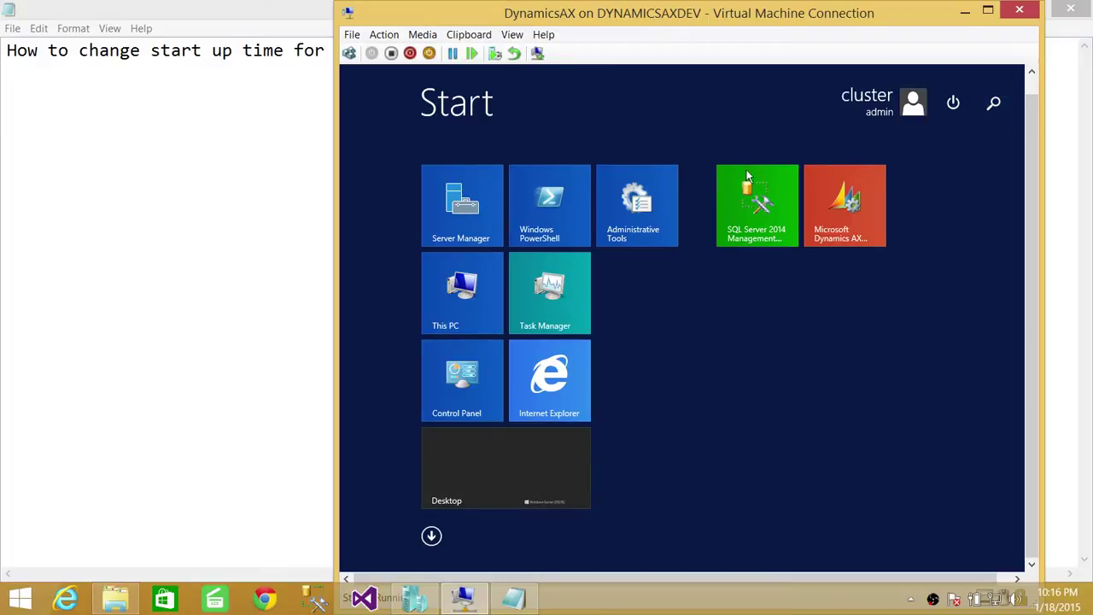
left_click(487, 468)
right_click(356, 557)
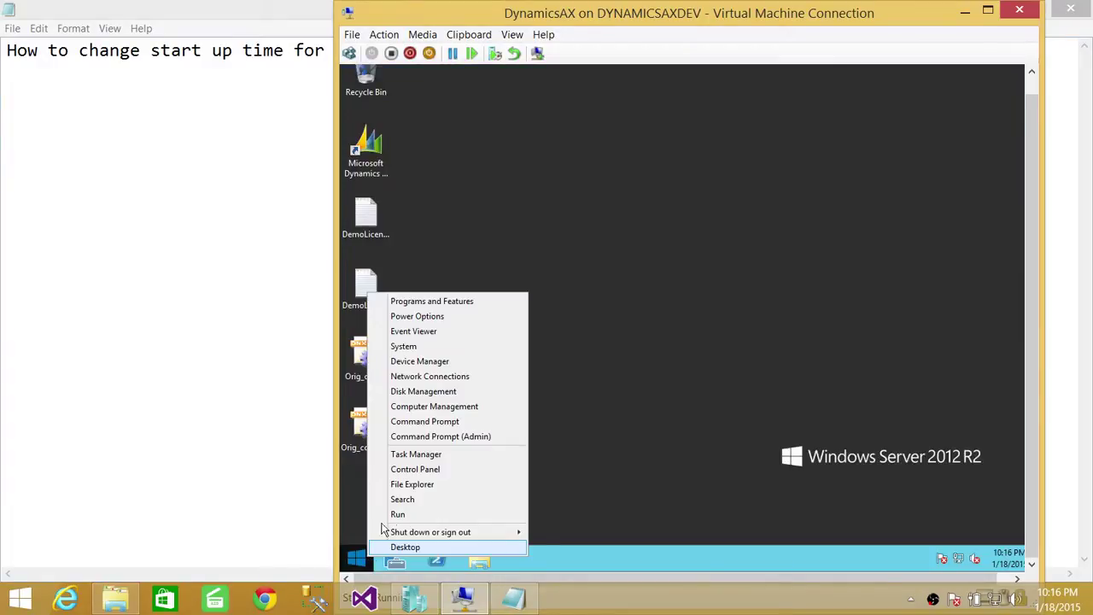
left_click(422, 512)
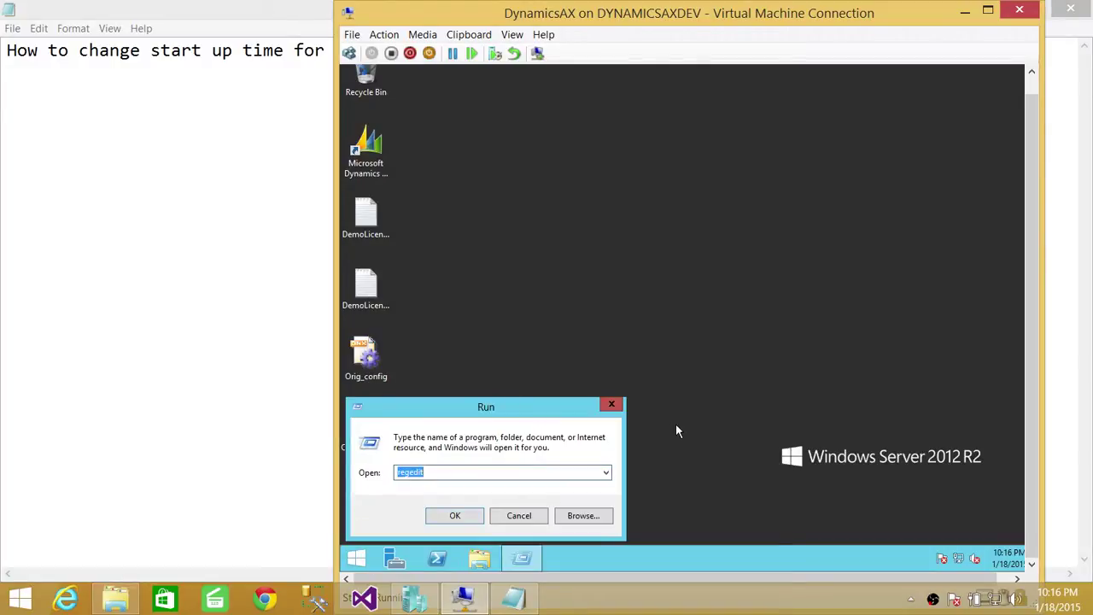
type("ser")
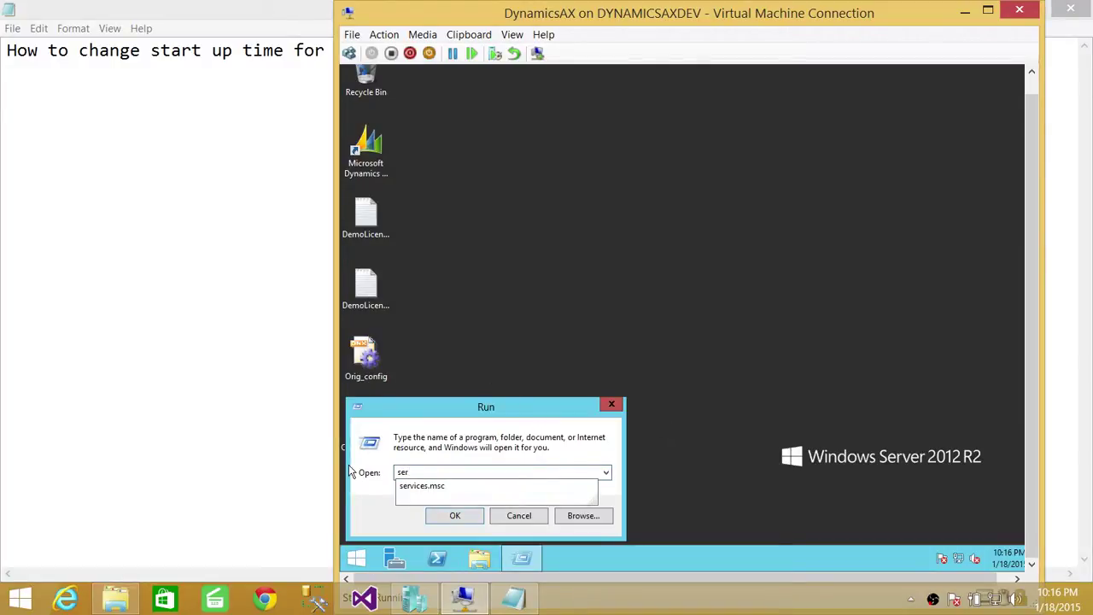
left_click(422, 485)
left_click(454, 518)
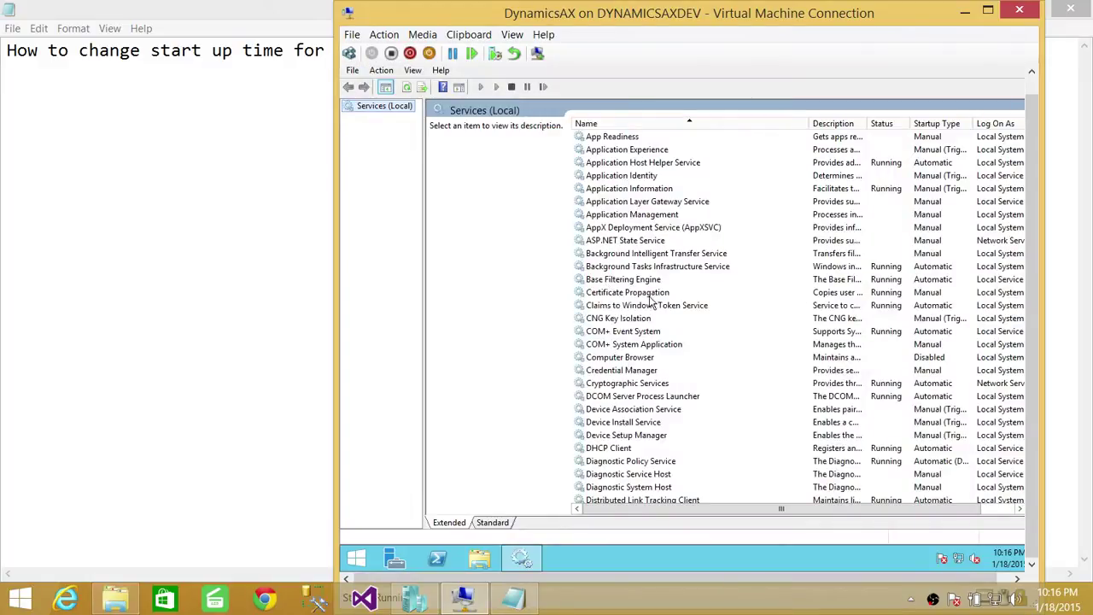
Restart the Microsoft Dynamics AX Object Server 6.2$01-AXPROD service
left_click(636, 306)
scroll(649, 312, "down", 4)
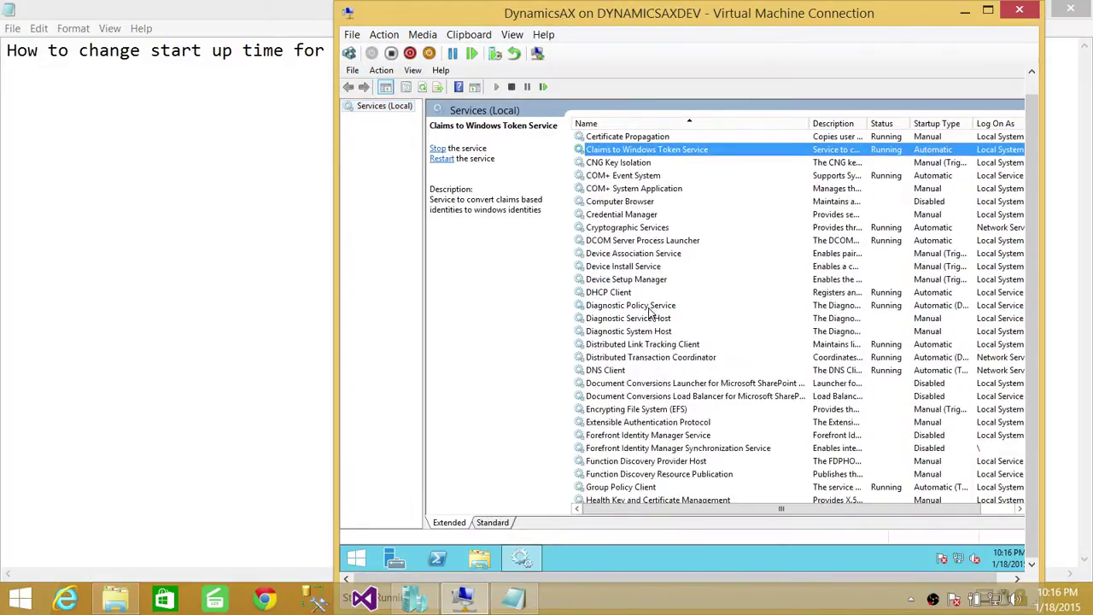
key("m")
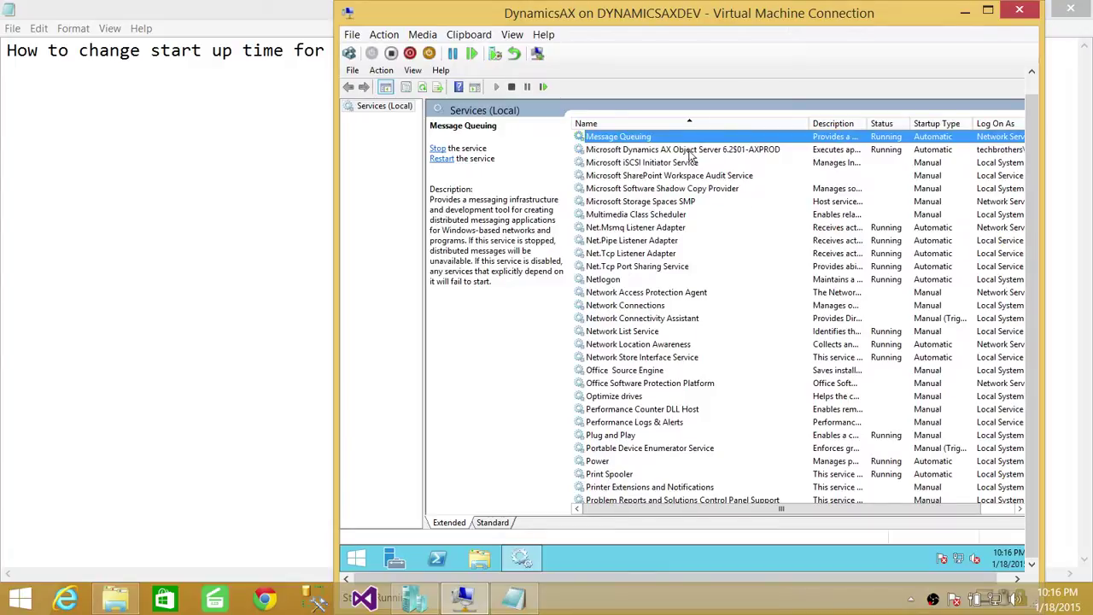
left_click(657, 152)
right_click(681, 150)
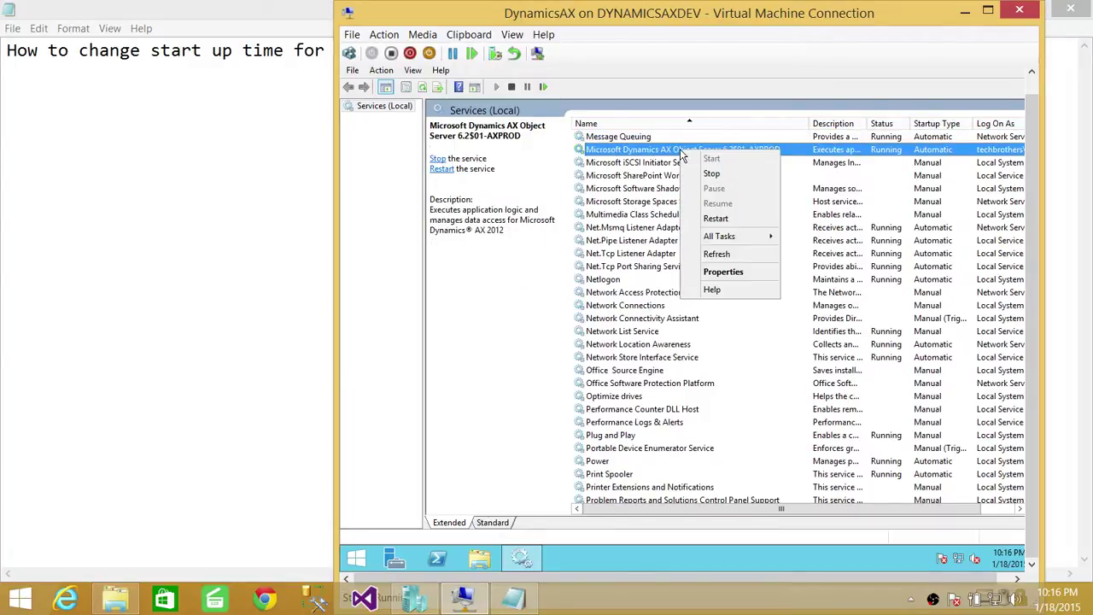
left_click(720, 220)
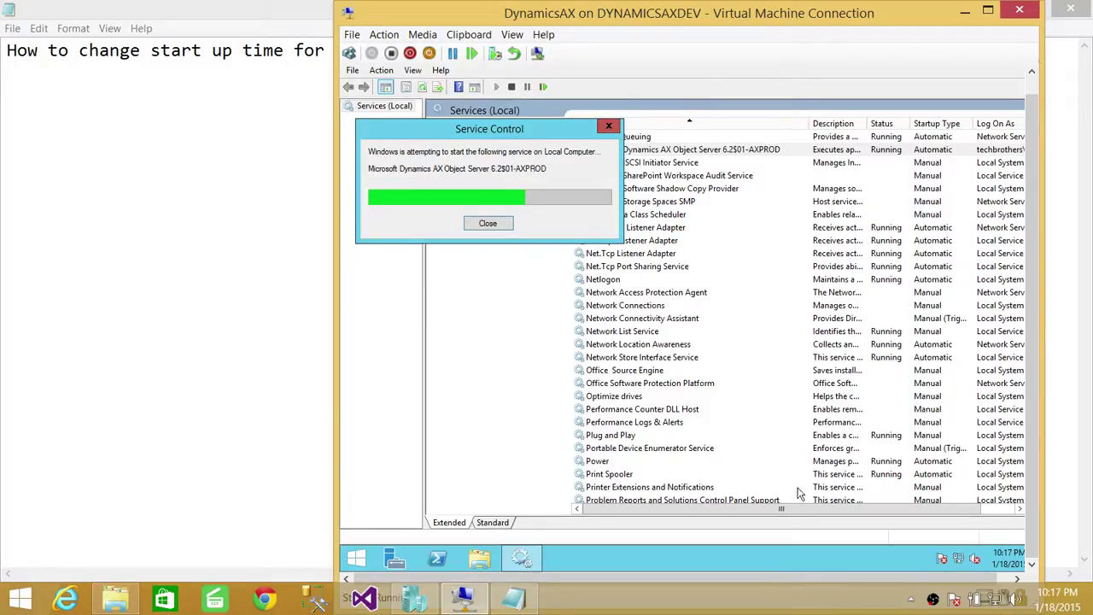
left_click(838, 608)
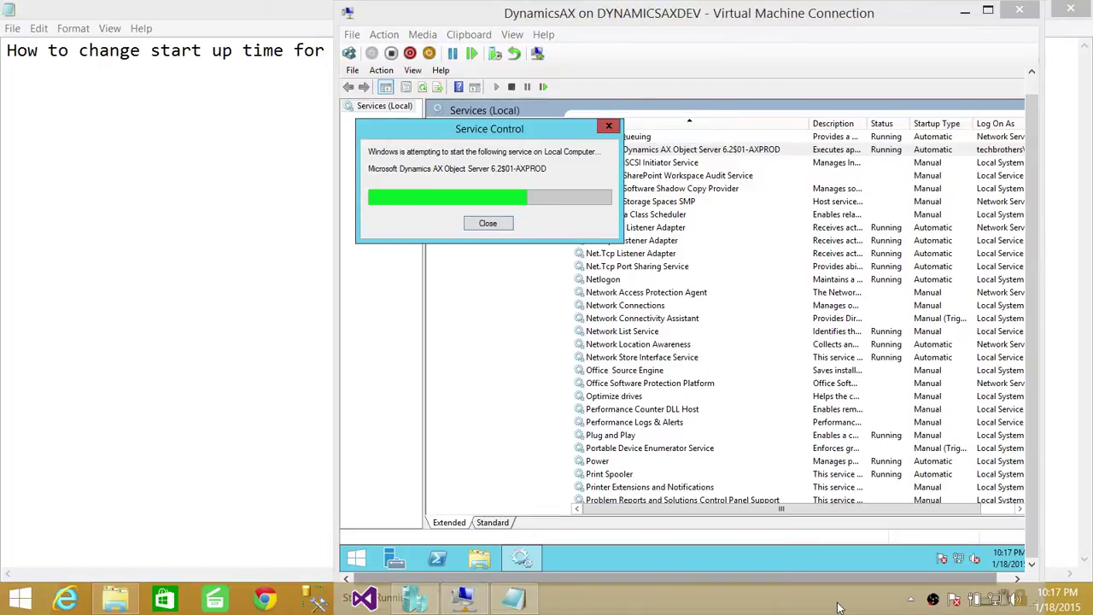